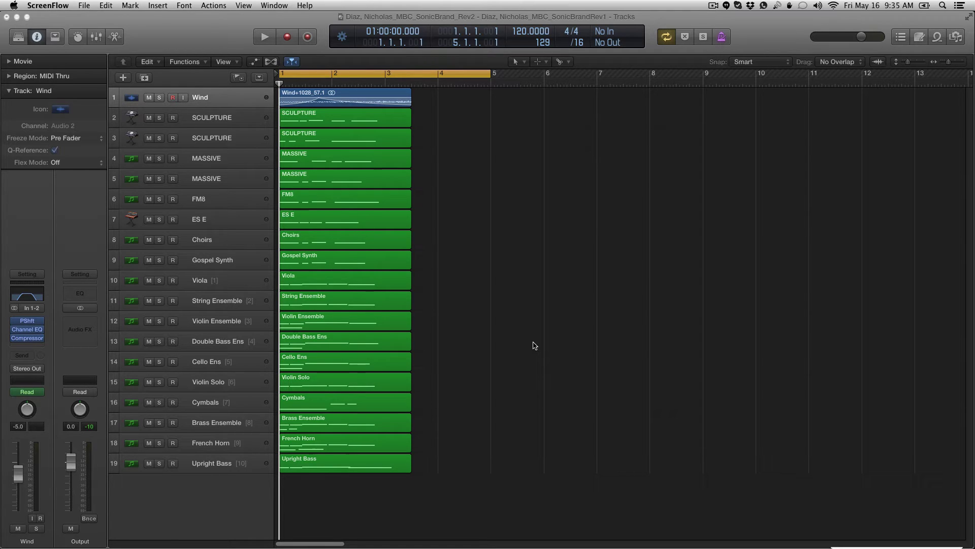
- Toggle solo on tracks 10–19 repeatedly to silence tracks 1–9, ending with solo cleared
{"action": "left_click", "coordinate": [160, 281]}
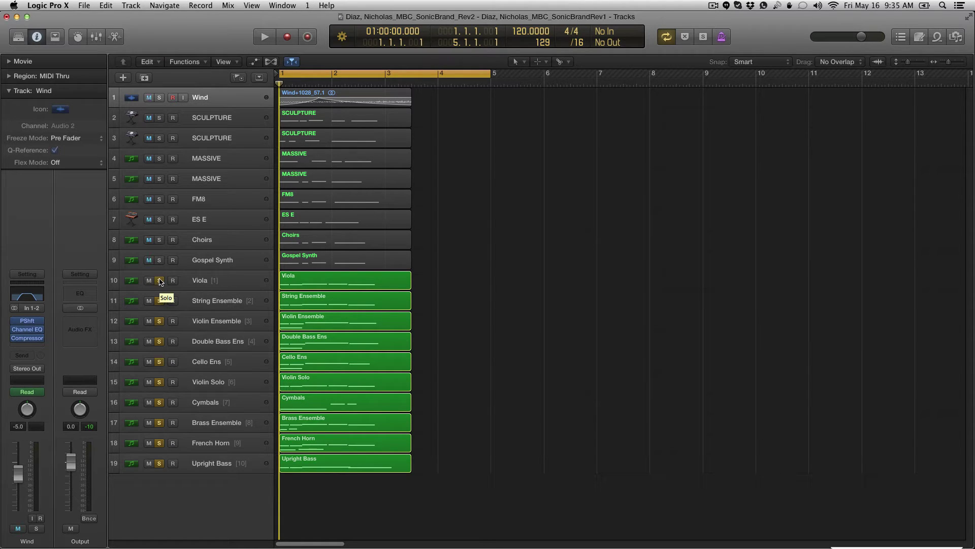
{"action": "left_click", "coordinate": [159, 281]}
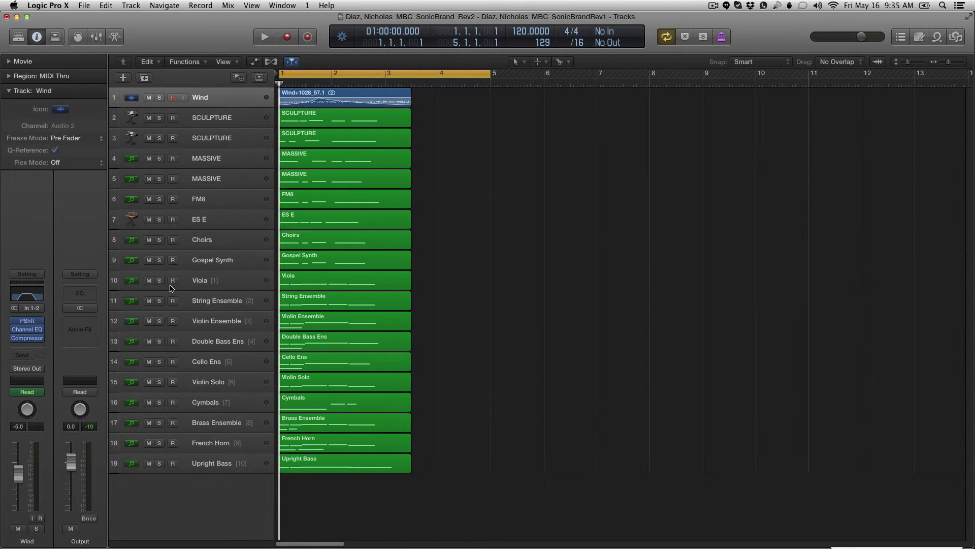
{"action": "left_click", "coordinate": [159, 281]}
{"action": "left_click", "coordinate": [160, 362]}
{"action": "left_click", "coordinate": [160, 362]}
{"action": "left_click", "coordinate": [160, 362]}
{"action": "left_click", "coordinate": [160, 363]}
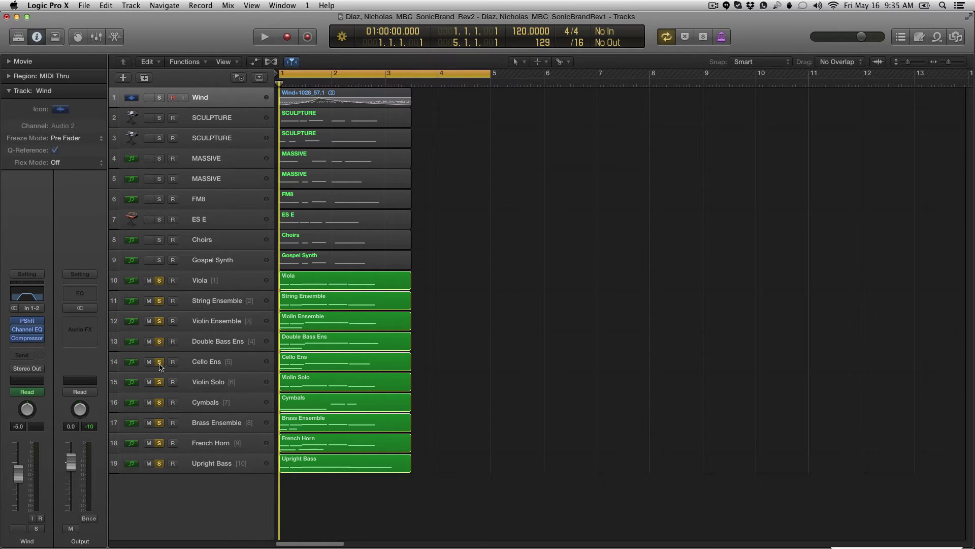
{"action": "left_click", "coordinate": [159, 364]}
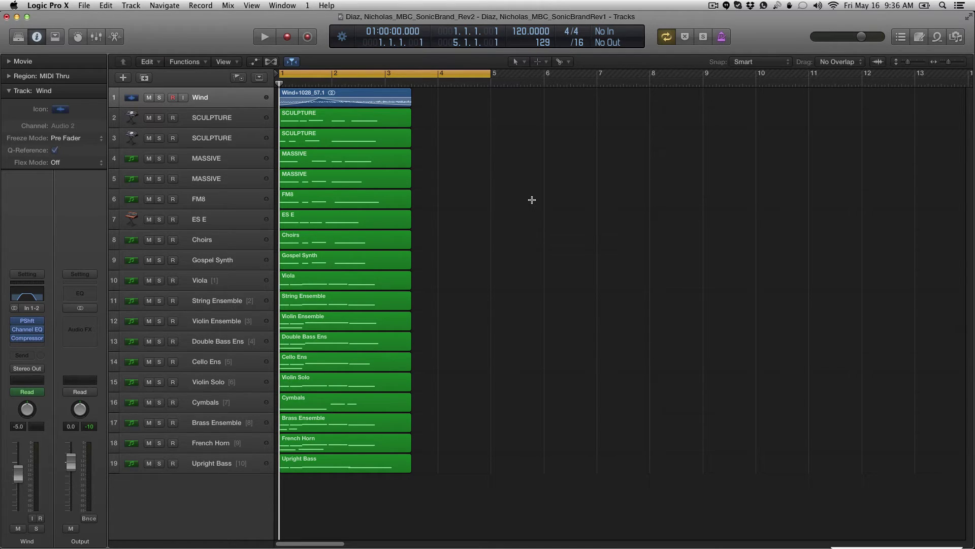
- Add On/Off switches to every track header via the track header options menu
{"action": "right_click", "coordinate": [212, 464]}
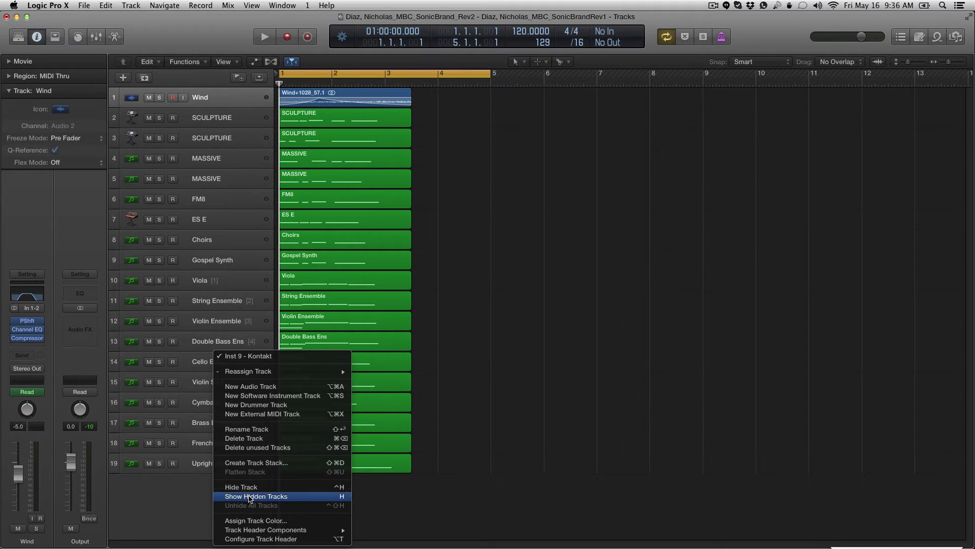
{"action": "left_click", "coordinate": [214, 300]}
{"action": "right_click", "coordinate": [212, 297]}
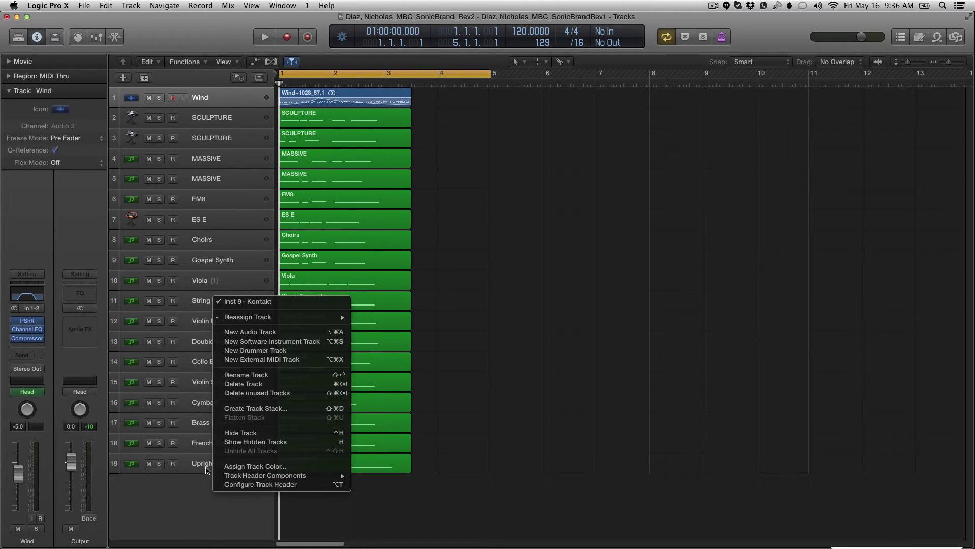
{"action": "mouse_move", "coordinate": [269, 477]}
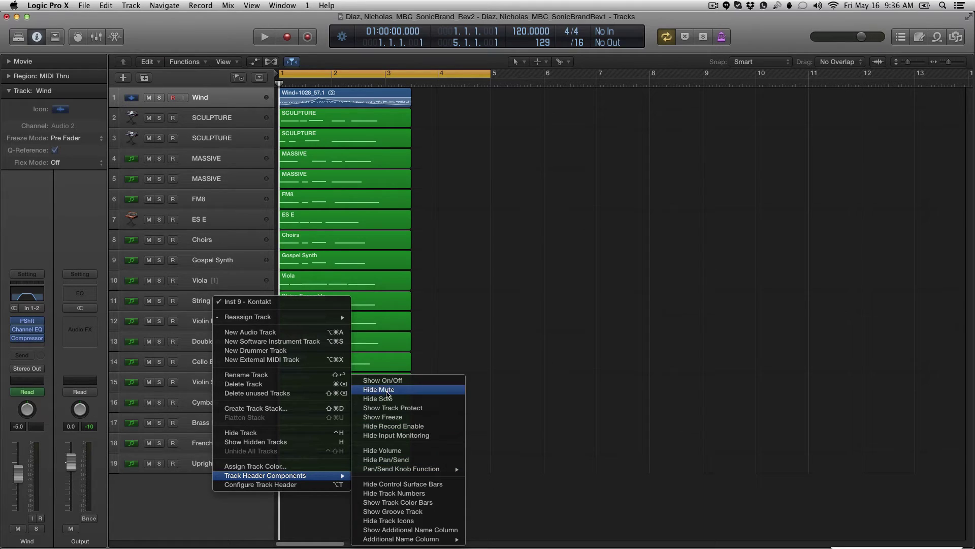
{"action": "left_click", "coordinate": [392, 382]}
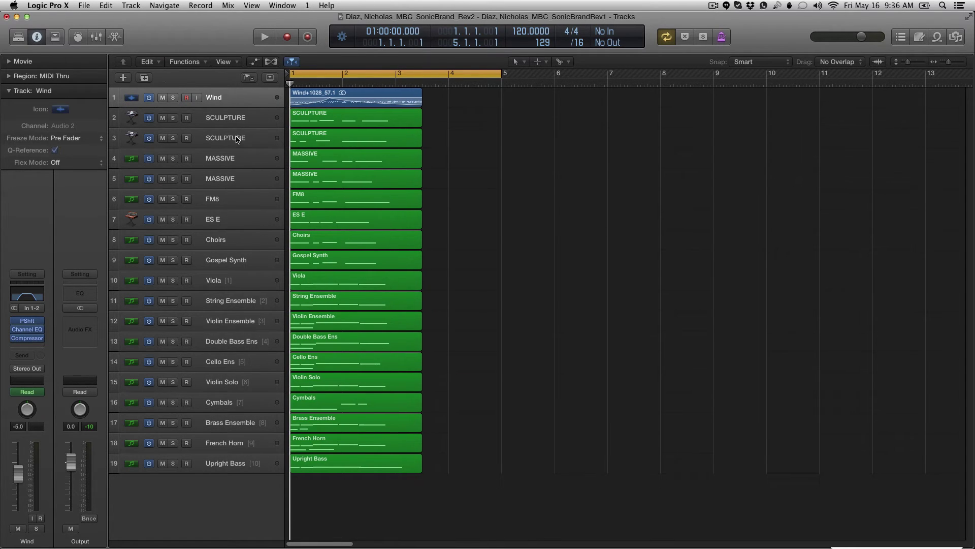
- Switch off all 19 tracks, then turn only Viola and Violin Solo back on
{"action": "left_click", "coordinate": [236, 466], "text": "shift"}
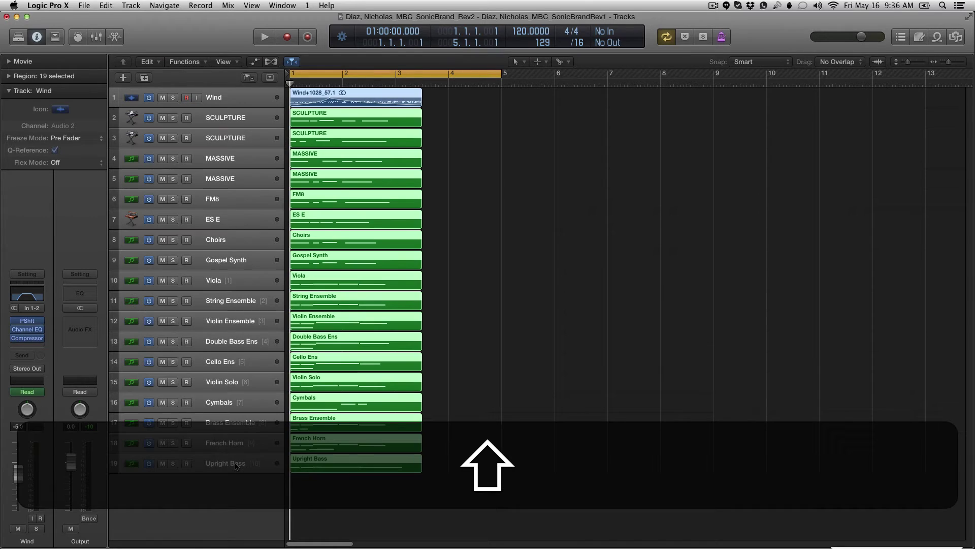
{"action": "left_click", "coordinate": [149, 464]}
{"action": "left_click", "coordinate": [185, 490]}
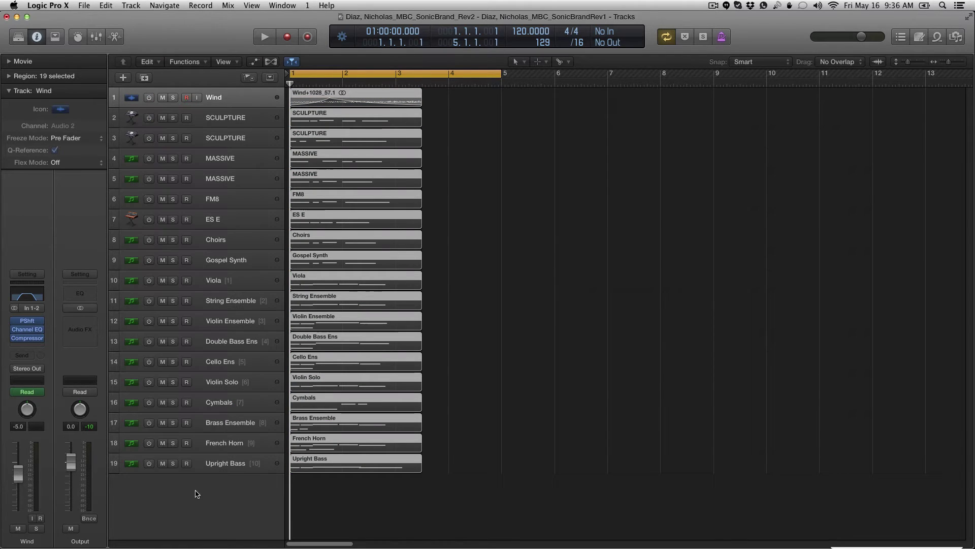
{"action": "left_click", "coordinate": [149, 280]}
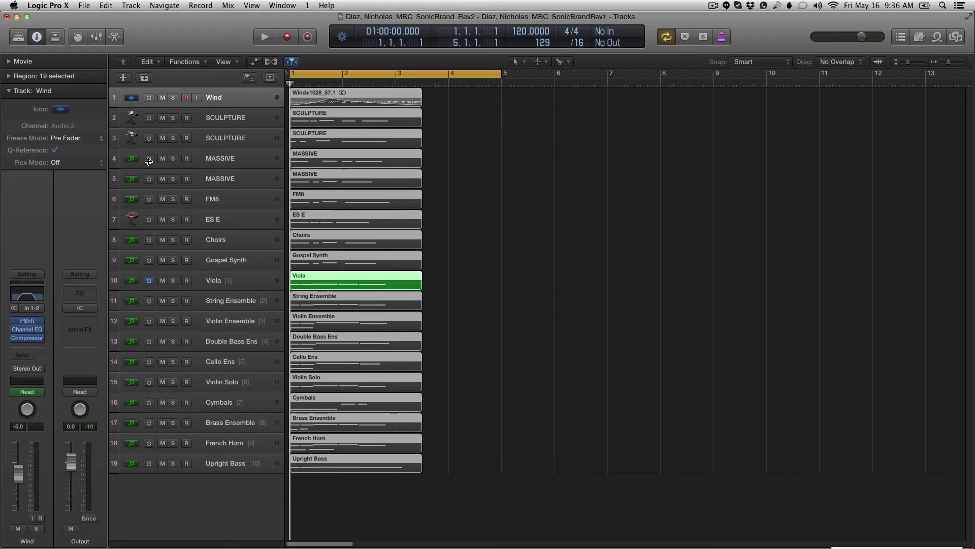
{"action": "left_click", "coordinate": [148, 381]}
- Play Violin Solo with Viola, then with Cymbals, and switch both off afterwards
{"action": "key", "text": "space"}
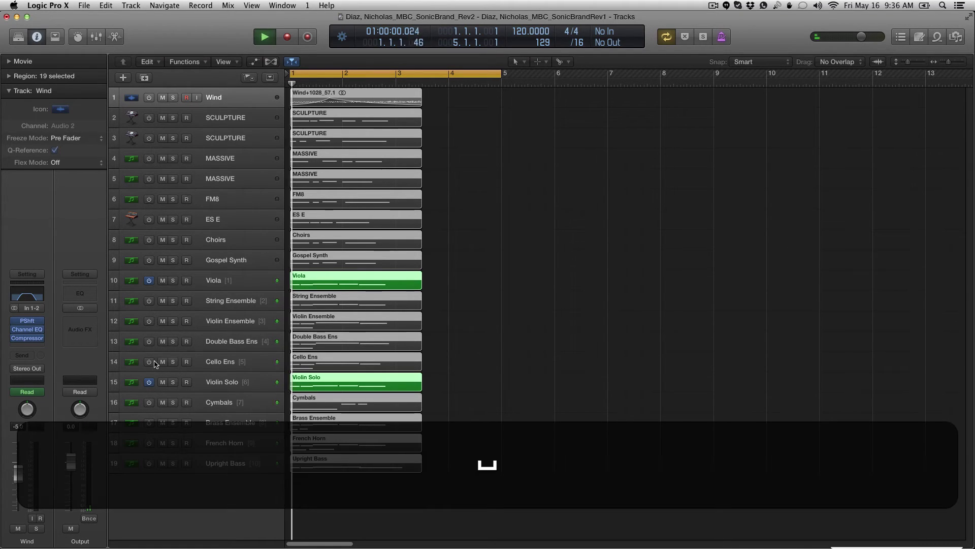
{"action": "left_click", "coordinate": [150, 280]}
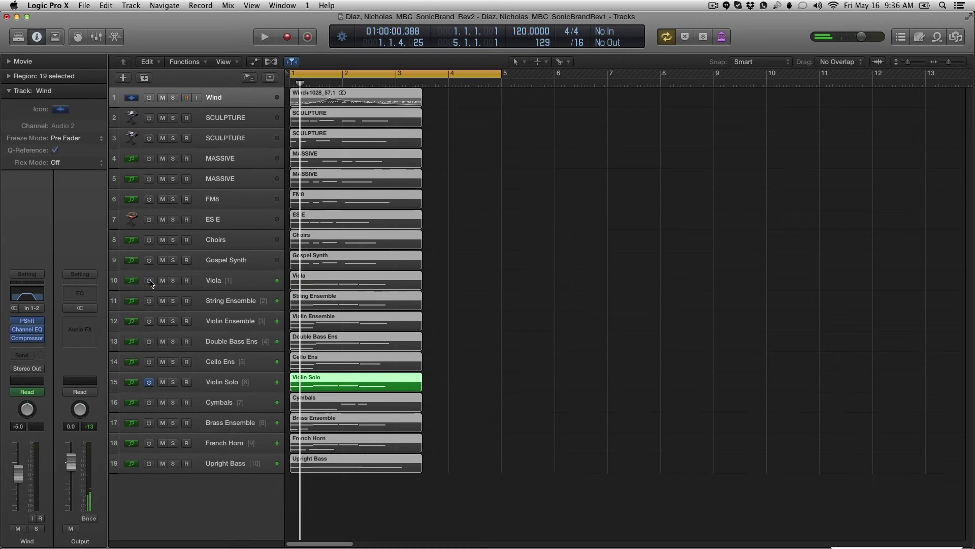
{"action": "left_click", "coordinate": [149, 402]}
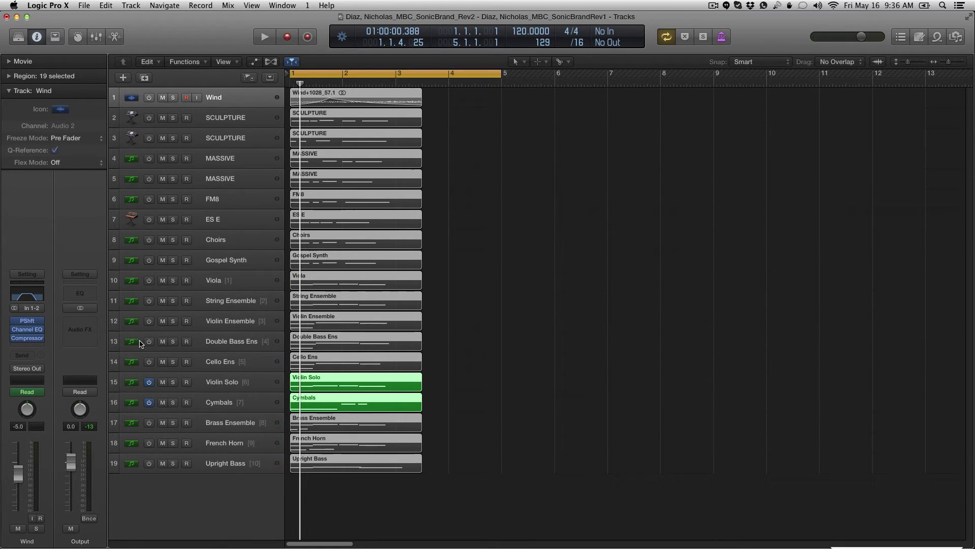
{"action": "key", "text": "space"}
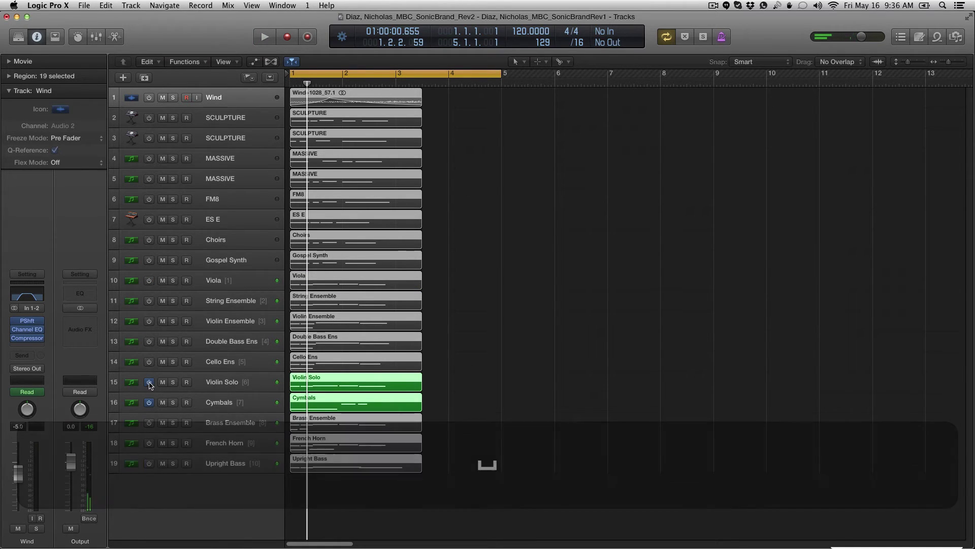
{"action": "left_click", "coordinate": [149, 381]}
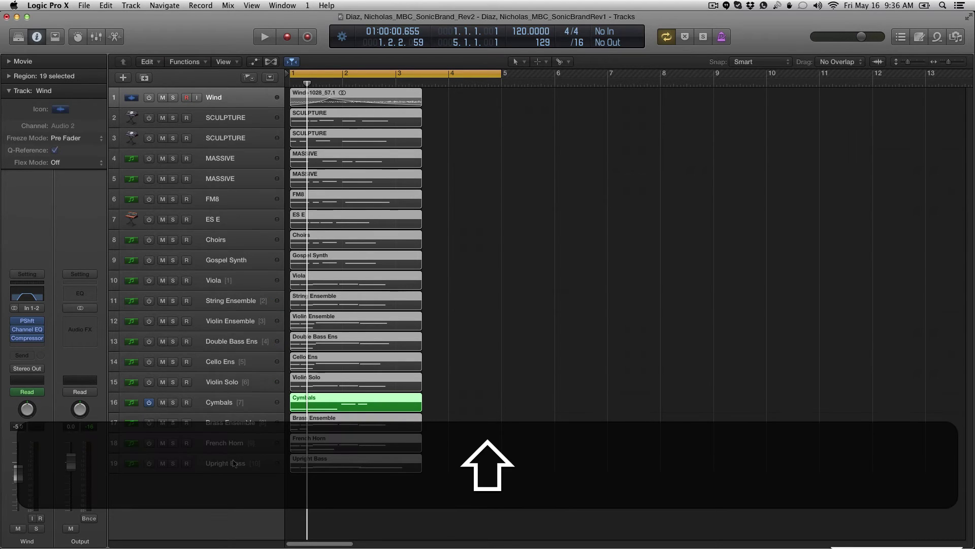
{"action": "left_click", "coordinate": [149, 402]}
- Switch all 19 tracks back on and deselect the tracks and regions
{"action": "left_click", "coordinate": [150, 402], "text": "alt"}
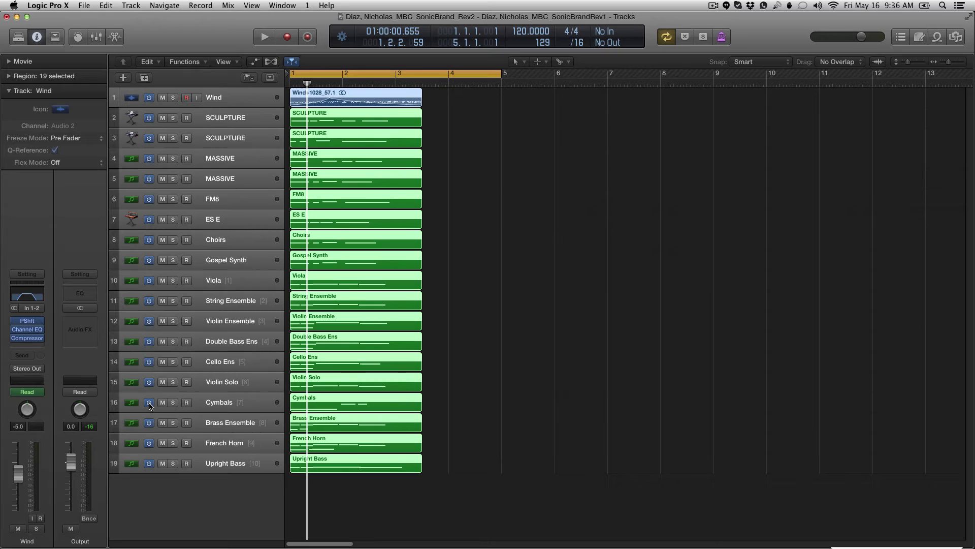
{"action": "left_click", "coordinate": [237, 489]}
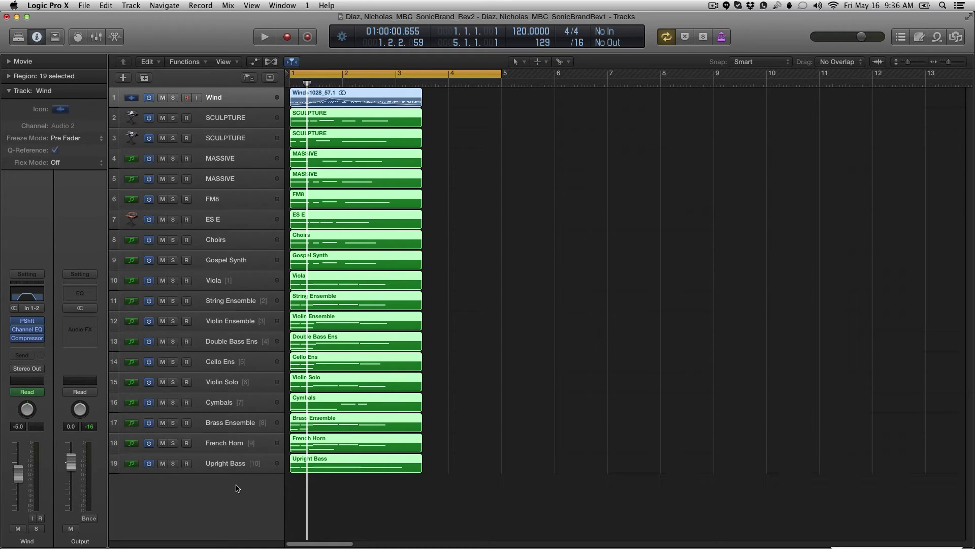
{"action": "left_click", "coordinate": [434, 223]}
- Hide the On/Off buttons on track headers and confirm Solo in the control bar customization
{"action": "right_click", "coordinate": [235, 239]}
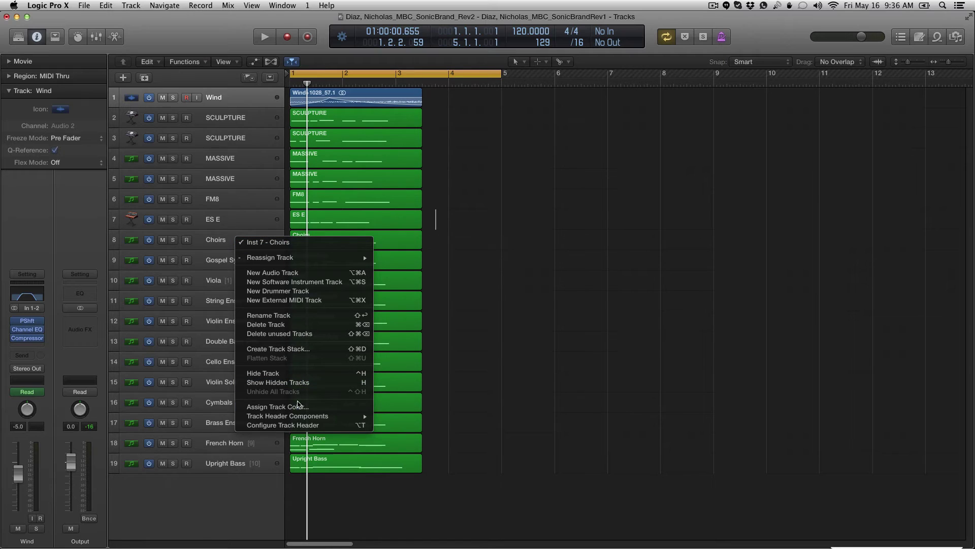
{"action": "mouse_move", "coordinate": [298, 417]}
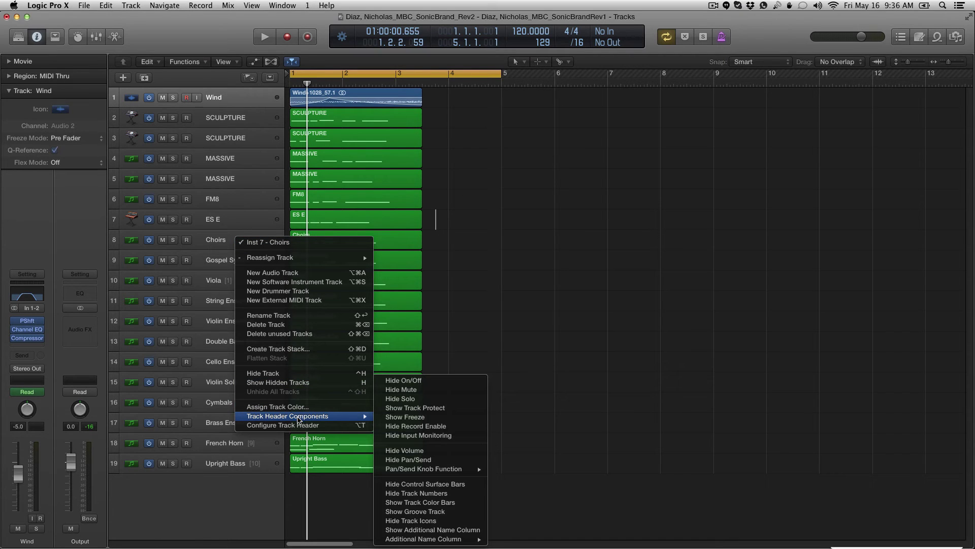
{"action": "left_click", "coordinate": [403, 380]}
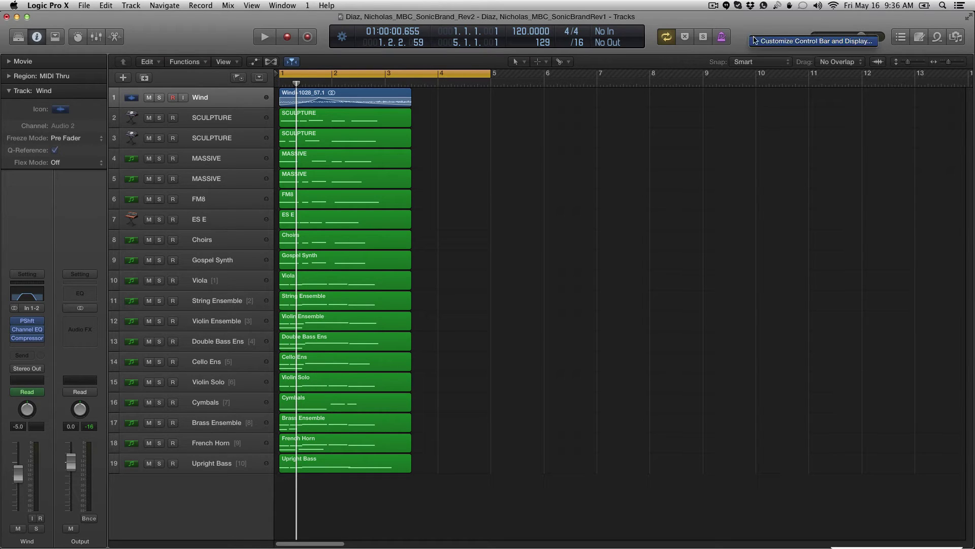
{"action": "right_click", "coordinate": [774, 45]}
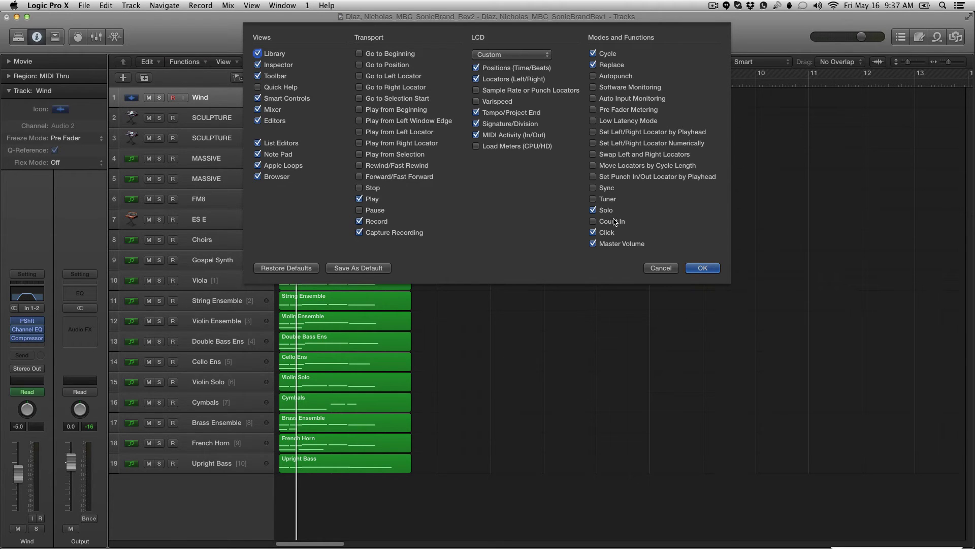
{"action": "left_click", "coordinate": [700, 268]}
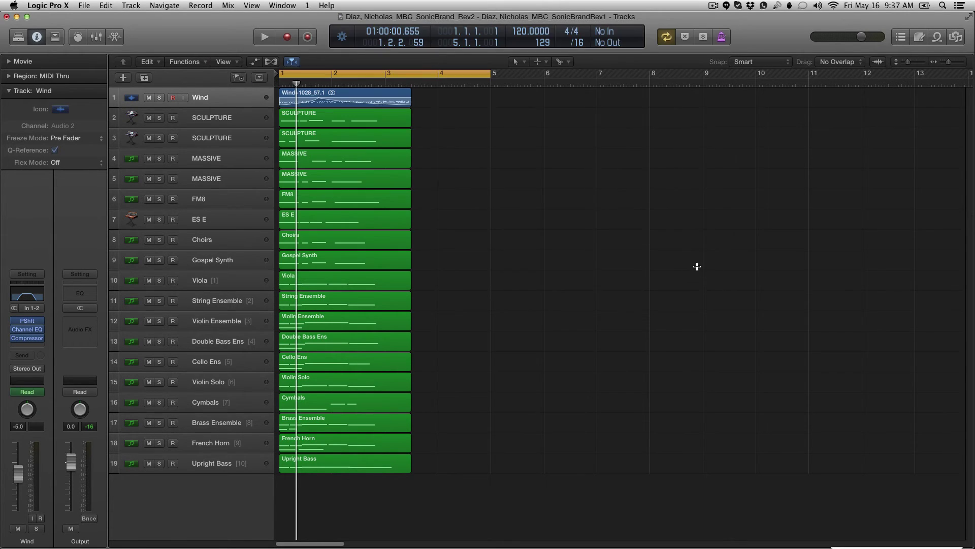
- Turn on Solo mode in the control bar and return the playhead to the start
{"action": "left_click", "coordinate": [703, 37]}
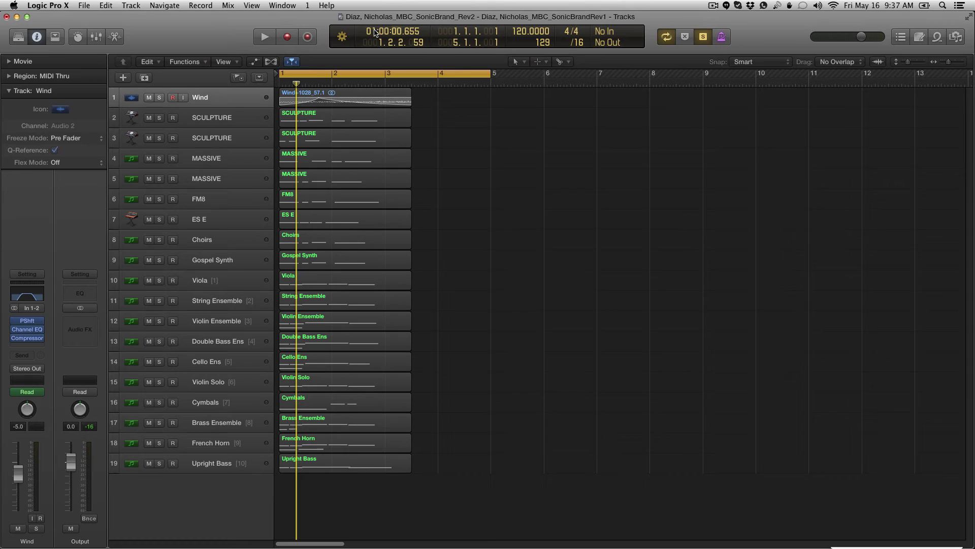
{"action": "left_click", "coordinate": [703, 37]}
{"action": "left_click", "coordinate": [703, 38]}
{"action": "key", "text": "Return"}
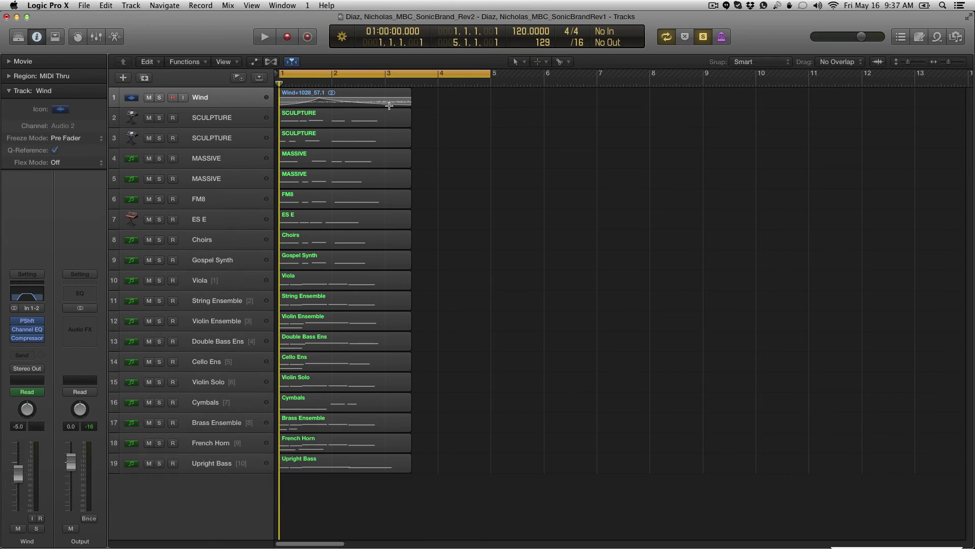
- Play the Cymbals region alone, then the Cello Ens region alone
{"action": "left_click", "coordinate": [324, 322]}
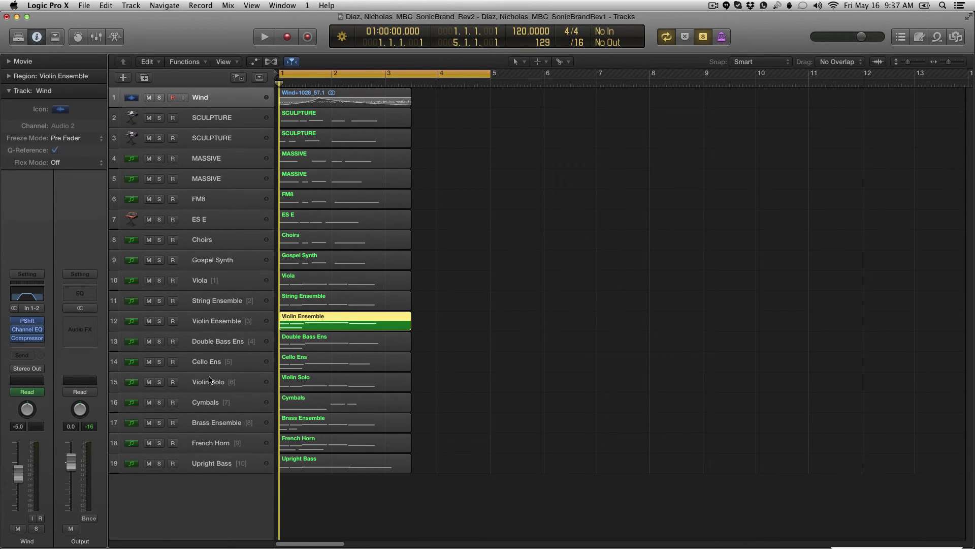
{"action": "left_click", "coordinate": [303, 399]}
{"action": "key", "text": "space"}
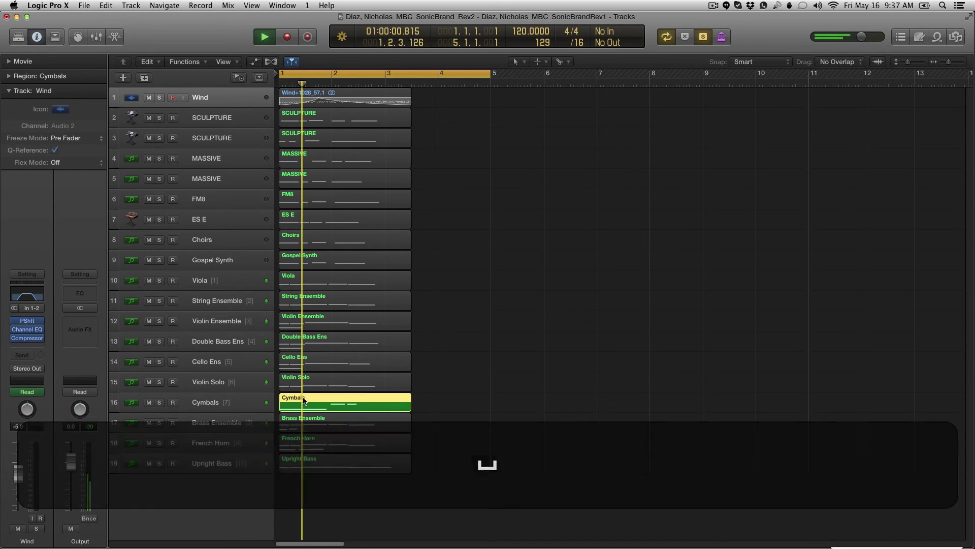
{"action": "key", "text": "space"}
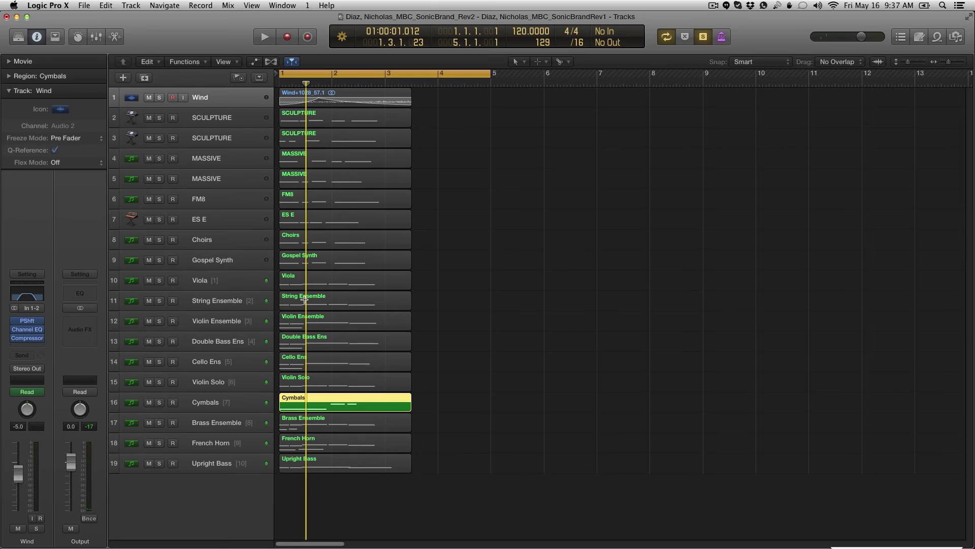
{"action": "left_click", "coordinate": [317, 361]}
{"action": "key", "text": "space"}
{"action": "key", "text": "space"}
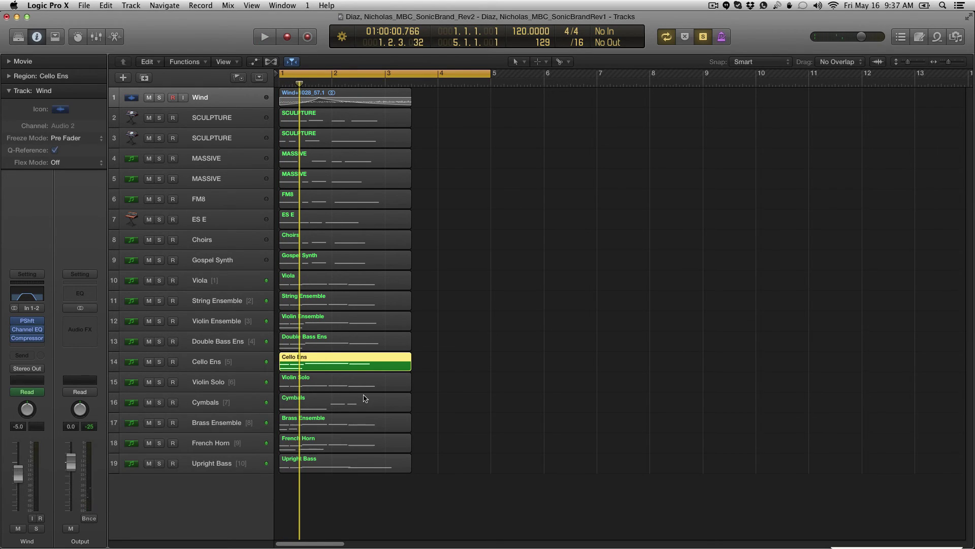
- Add Cymbals and ES E through Double Bass Ens regions, play them, then reset and deselect
{"action": "left_click", "coordinate": [397, 400], "text": "shift"}
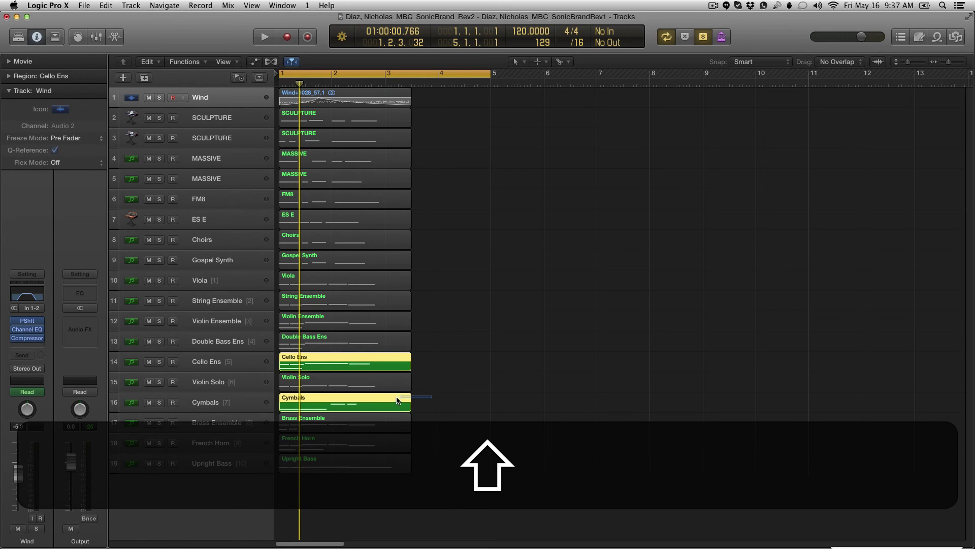
{"action": "key", "text": "shift+space"}
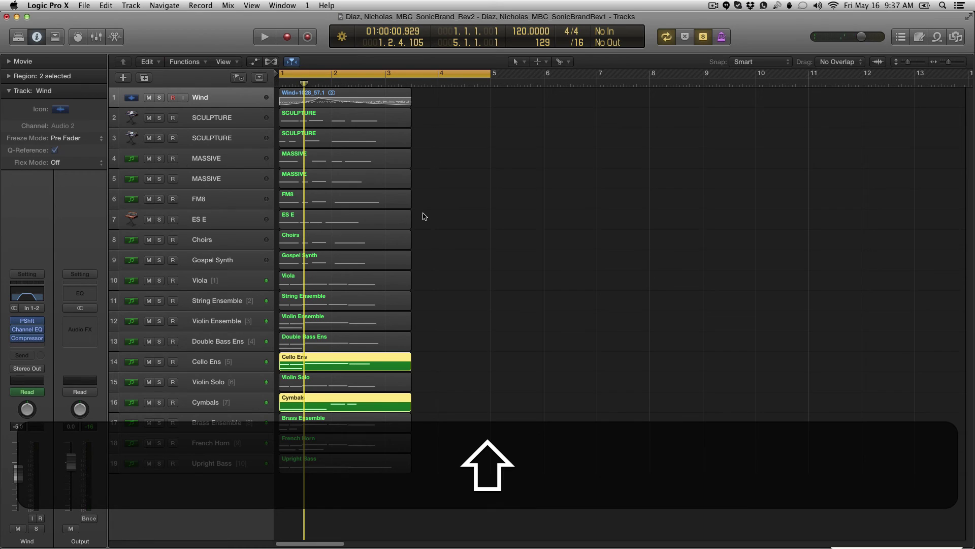
{"action": "left_click_drag", "start_coordinate": [425, 214], "coordinate": [406, 341]}
{"action": "key", "text": "shift+space"}
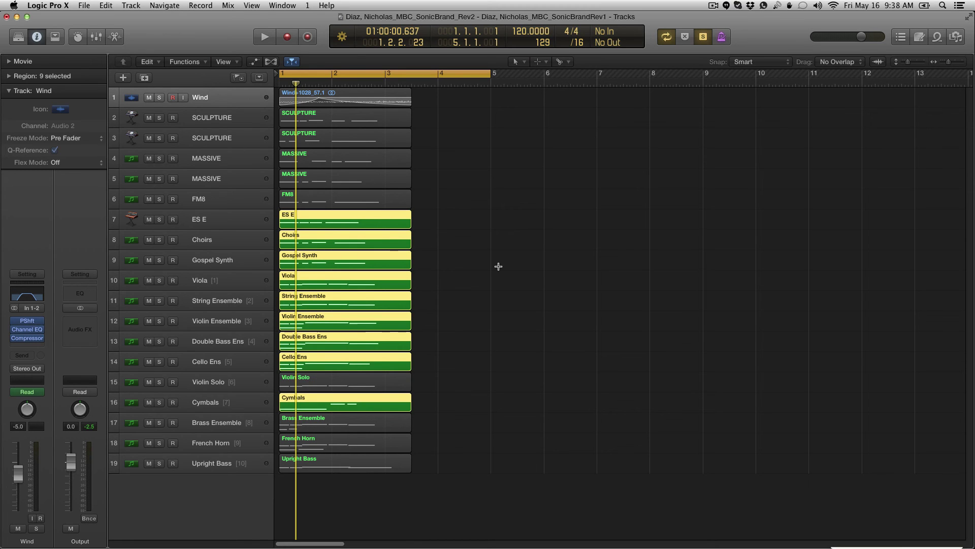
{"action": "key", "text": "Return"}
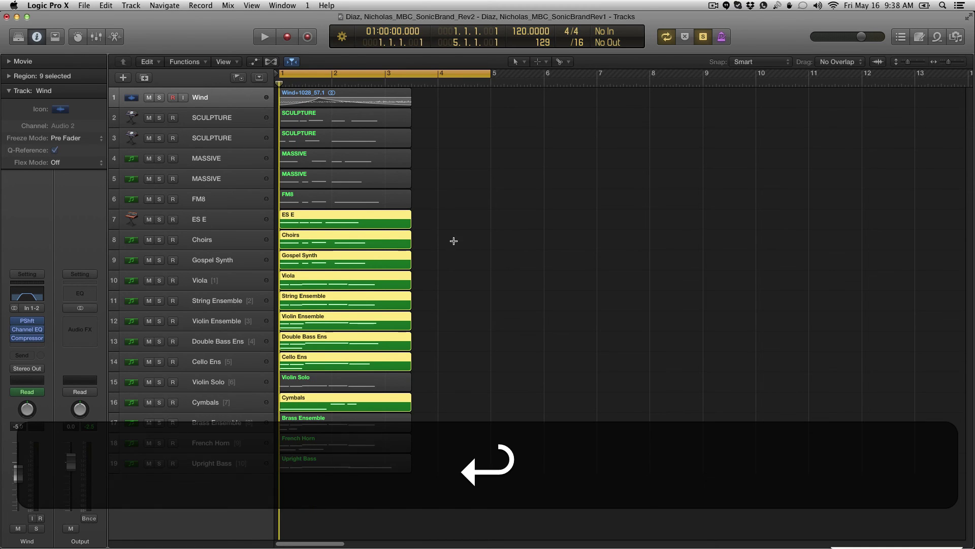
{"action": "left_click", "coordinate": [424, 217]}
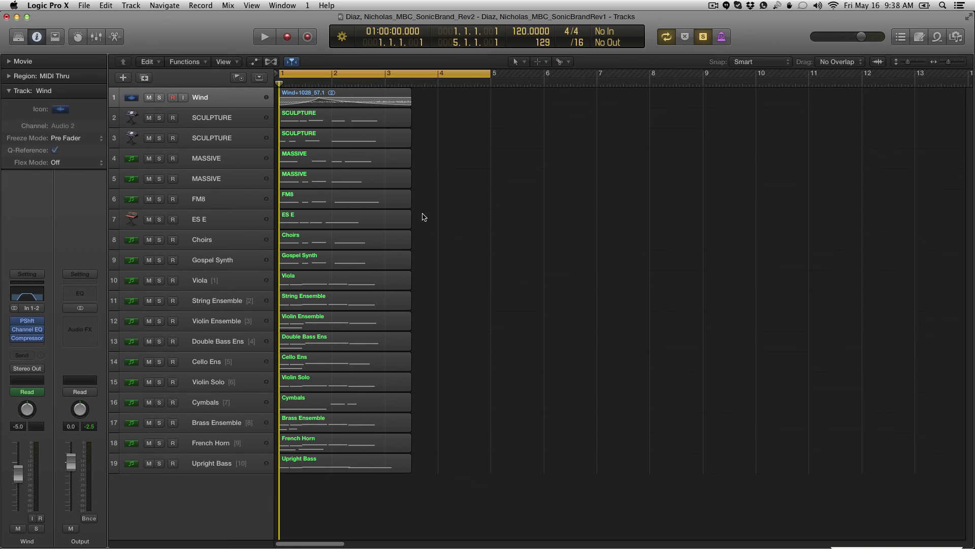